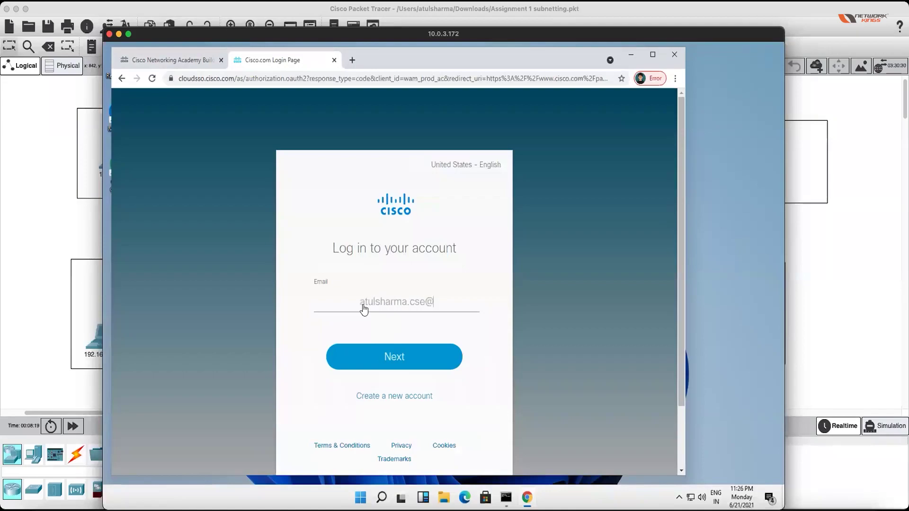
Log in to the Cisco account with the account e-mail and password, and save the credentials in the browser.
{"action": "type", "text": "il.com"}
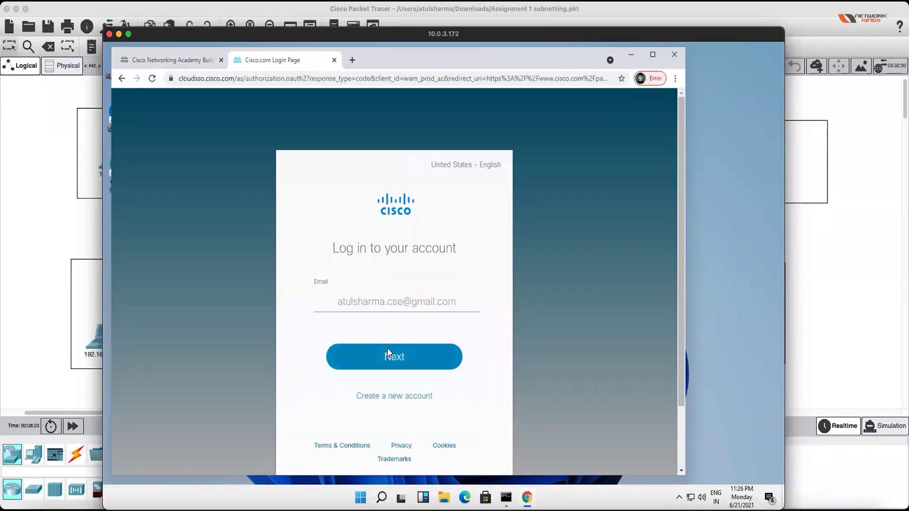
{"action": "left_click", "coordinate": [388, 348]}
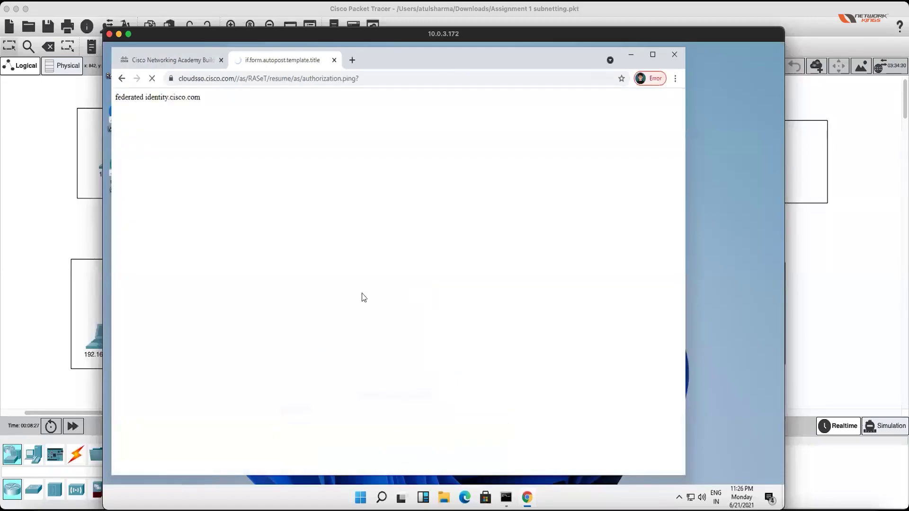
{"action": "key", "text": "super"}
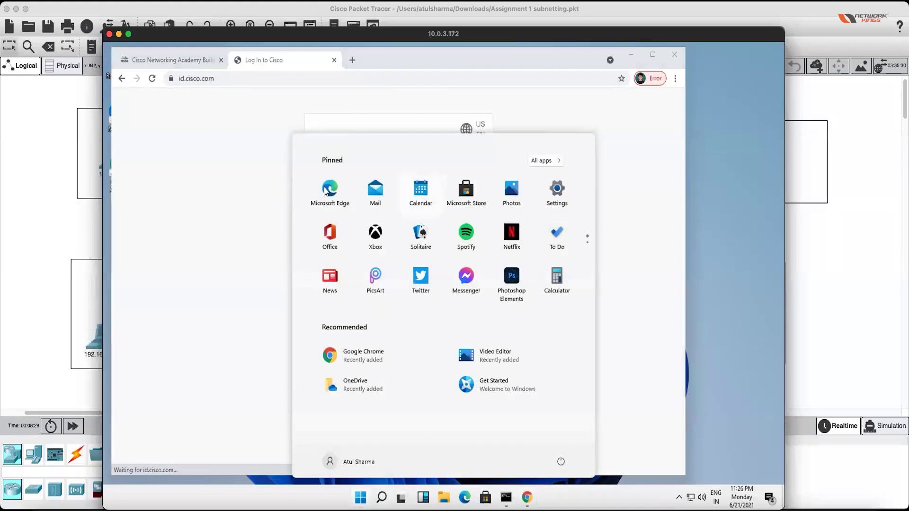
{"action": "left_click", "coordinate": [198, 163]}
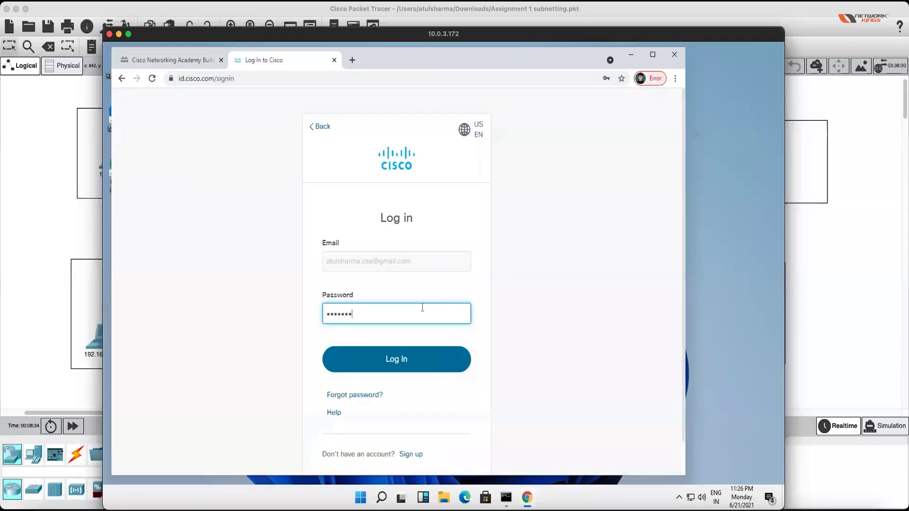
{"action": "left_click", "coordinate": [428, 357]}
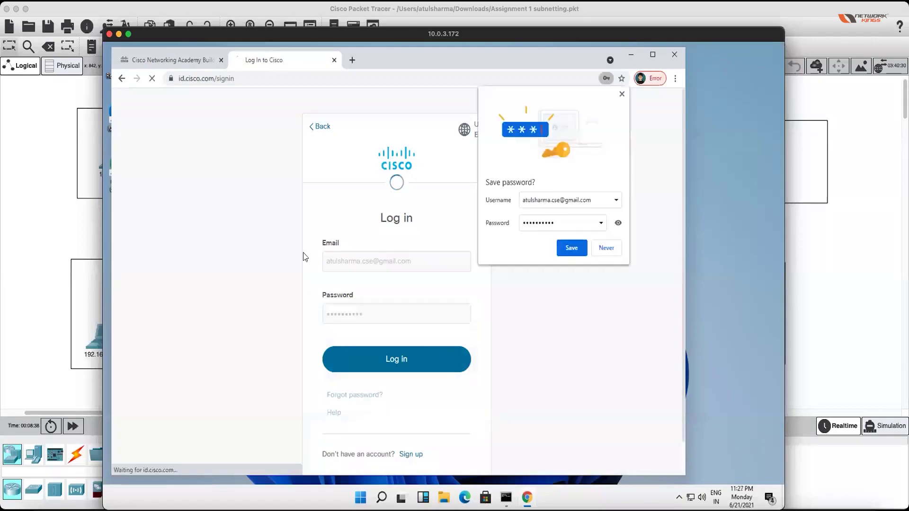
{"action": "left_click", "coordinate": [572, 247]}
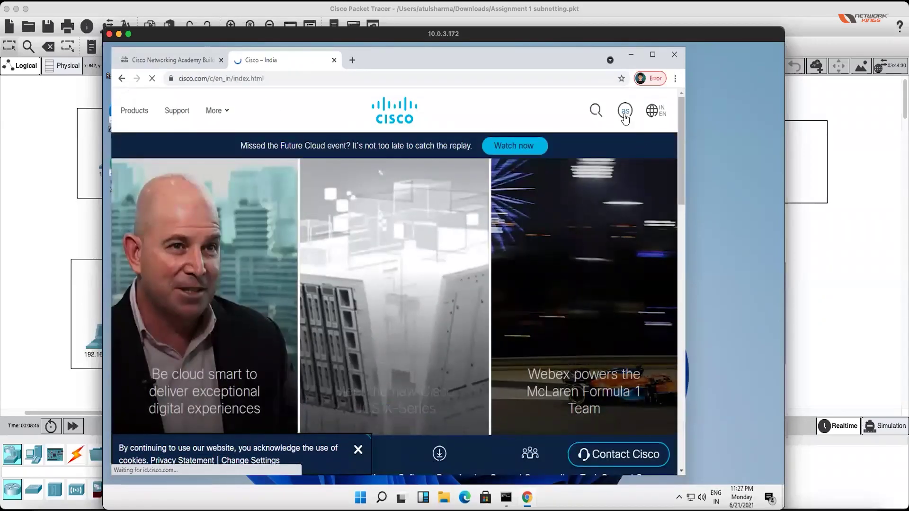
{"action": "left_click", "coordinate": [624, 115]}
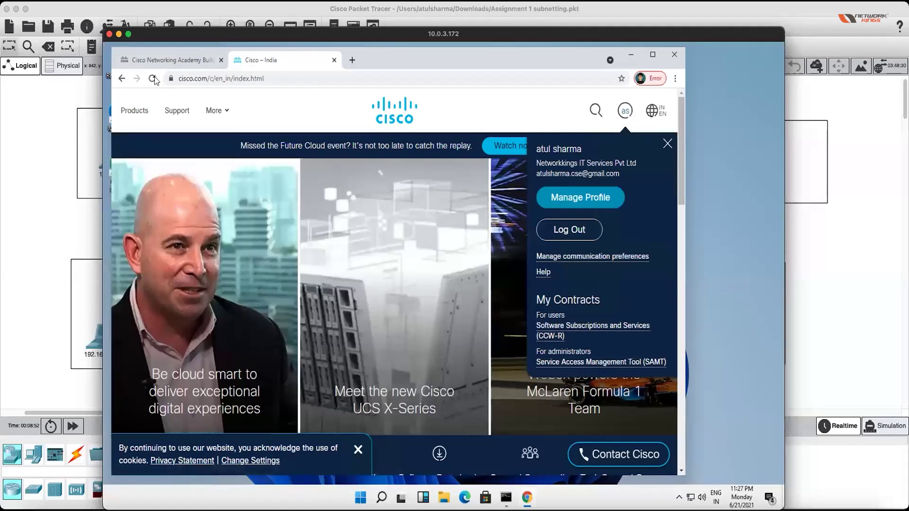
Log in to the Networking Academy site, choosing not to show the NetAcad login updates message again.
{"action": "left_click", "coordinate": [171, 62]}
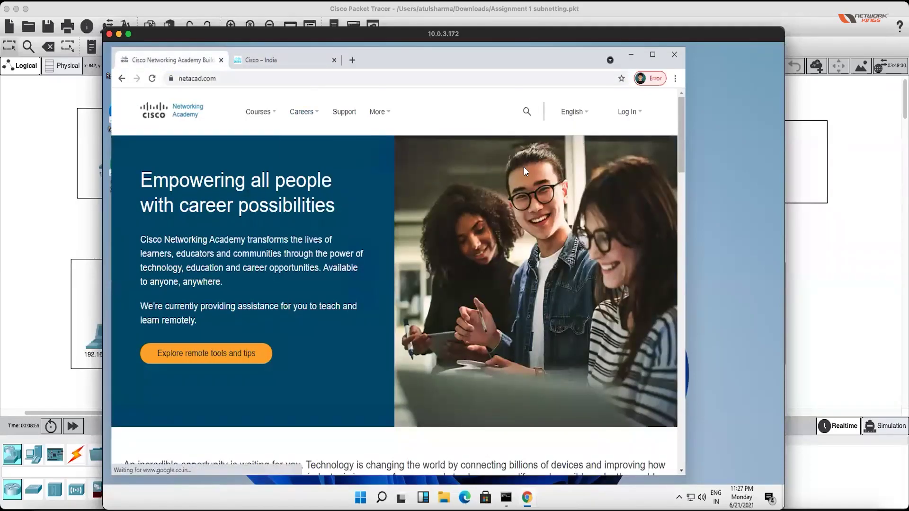
{"action": "left_click", "coordinate": [240, 104]}
{"action": "left_click", "coordinate": [625, 113]}
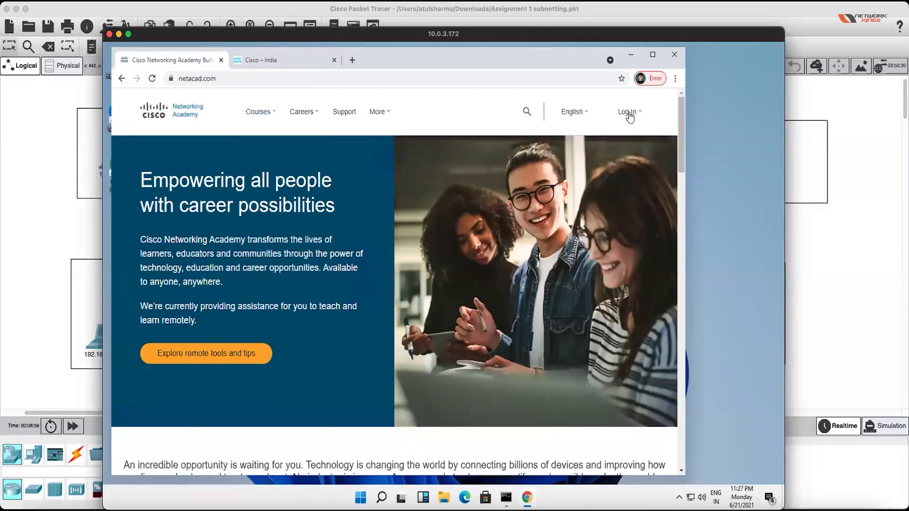
{"action": "left_click", "coordinate": [612, 147]}
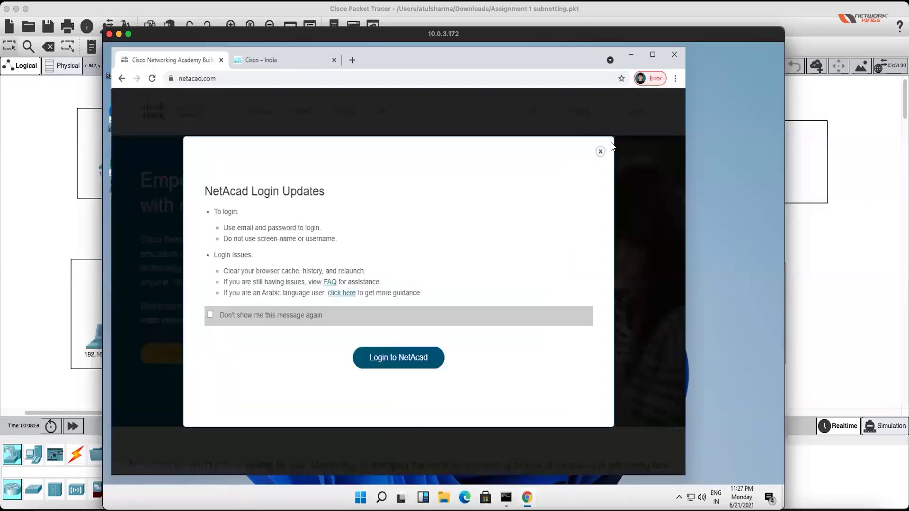
{"action": "left_click", "coordinate": [254, 314]}
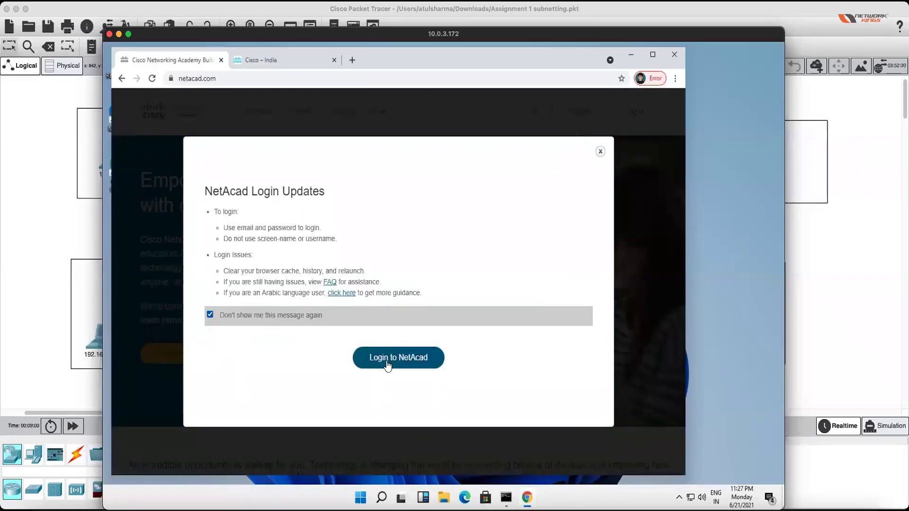
{"action": "left_click", "coordinate": [387, 364]}
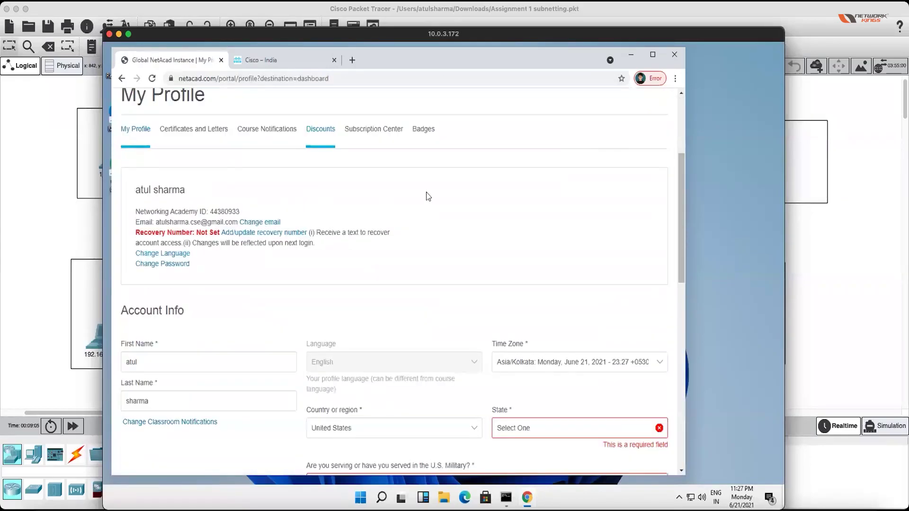
Download the 64-bit Windows Desktop Version 8.0 English of Packet Tracer from the Networking Academy resources.
{"action": "mouse_move", "coordinate": [283, 120]}
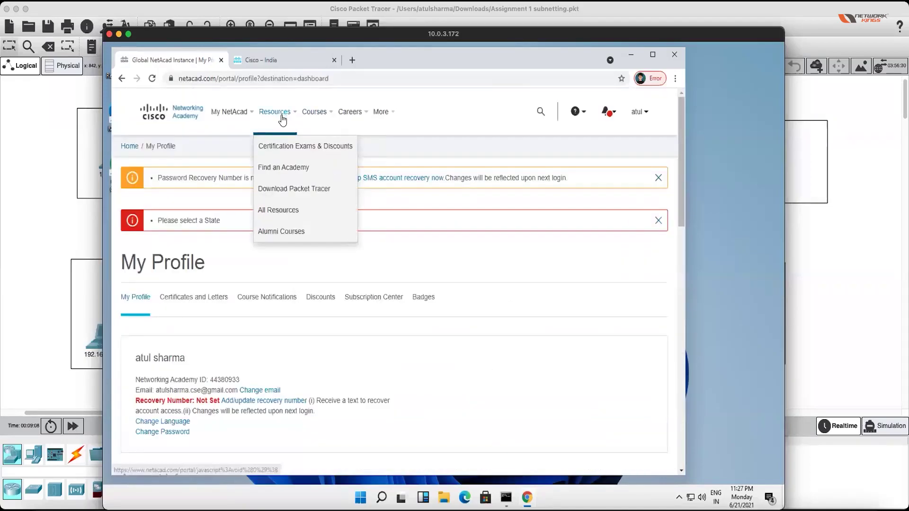
{"action": "left_click", "coordinate": [295, 188]}
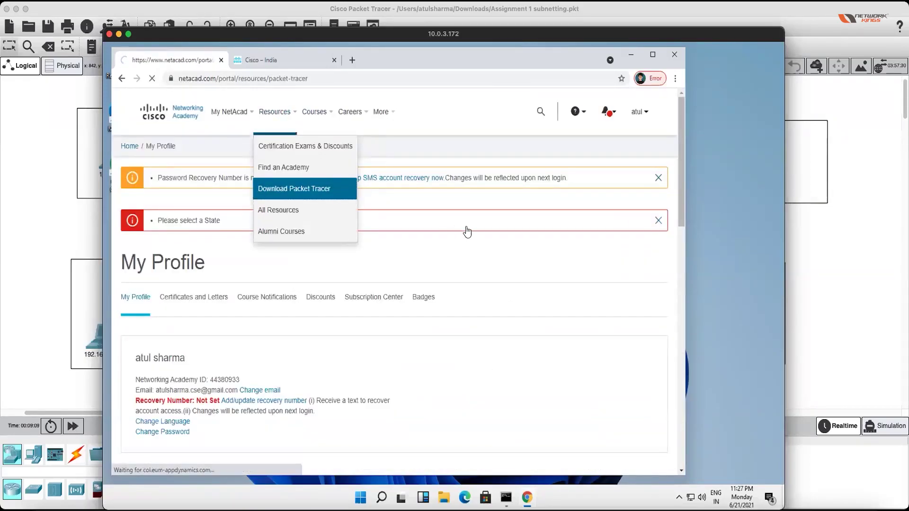
{"action": "scroll", "coordinate": [318, 334], "scroll_direction": "down", "scroll_amount": 2}
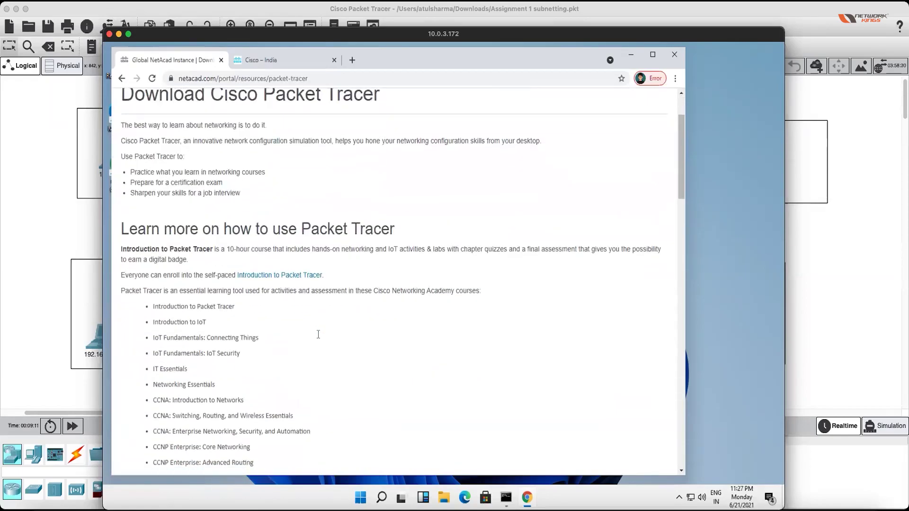
{"action": "scroll", "coordinate": [318, 335], "scroll_direction": "down", "scroll_amount": 8}
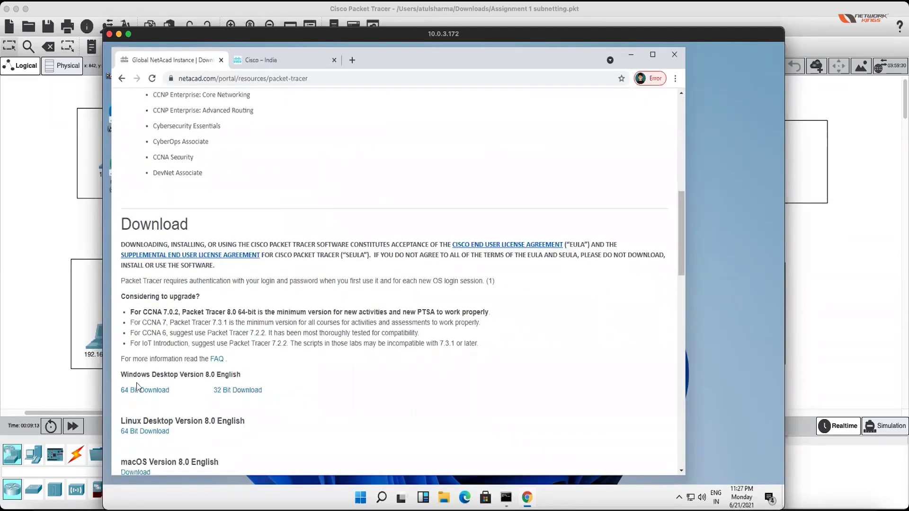
{"action": "double_click", "coordinate": [167, 376]}
{"action": "scroll", "coordinate": [246, 376], "scroll_direction": "down", "scroll_amount": 1}
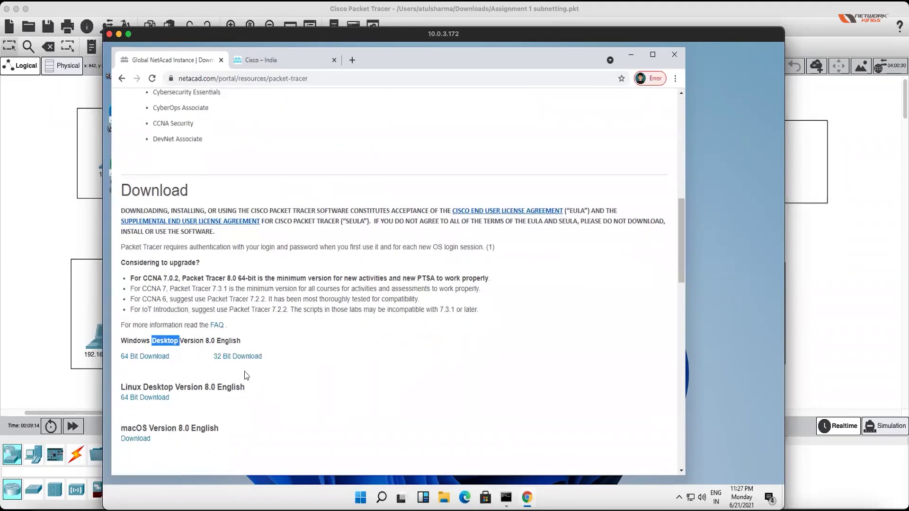
{"action": "scroll", "coordinate": [246, 376], "scroll_direction": "down", "scroll_amount": 3}
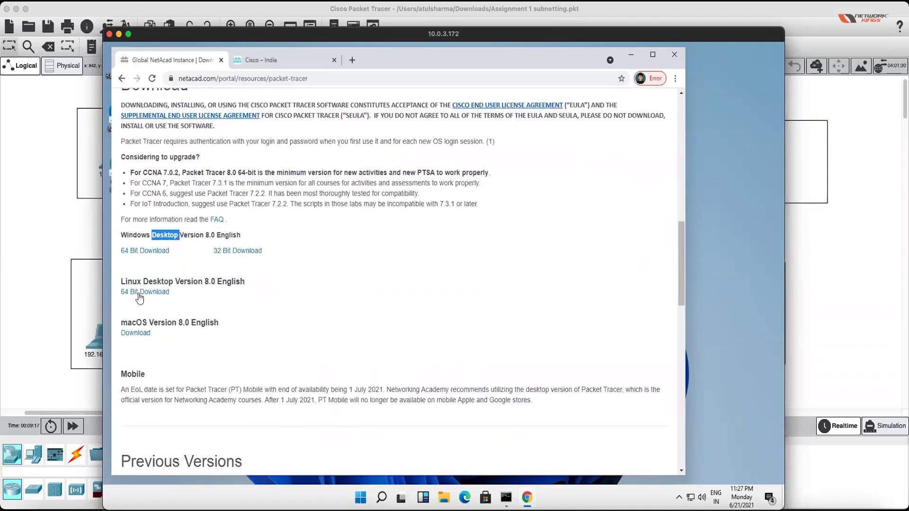
{"action": "left_click", "coordinate": [144, 251]}
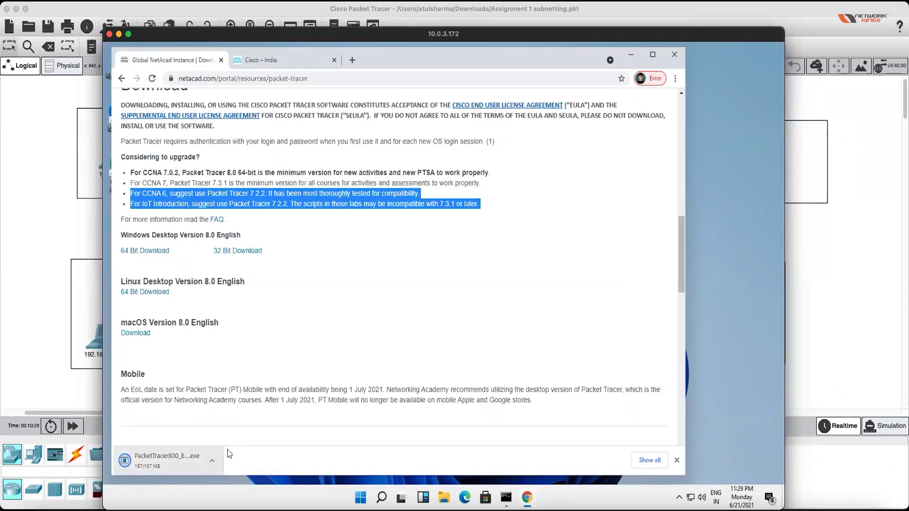
Run the downloaded PacketTracer800_Build212_64bit_setup-signed.exe installer and allow it to make changes to the device.
{"action": "left_click", "coordinate": [649, 460]}
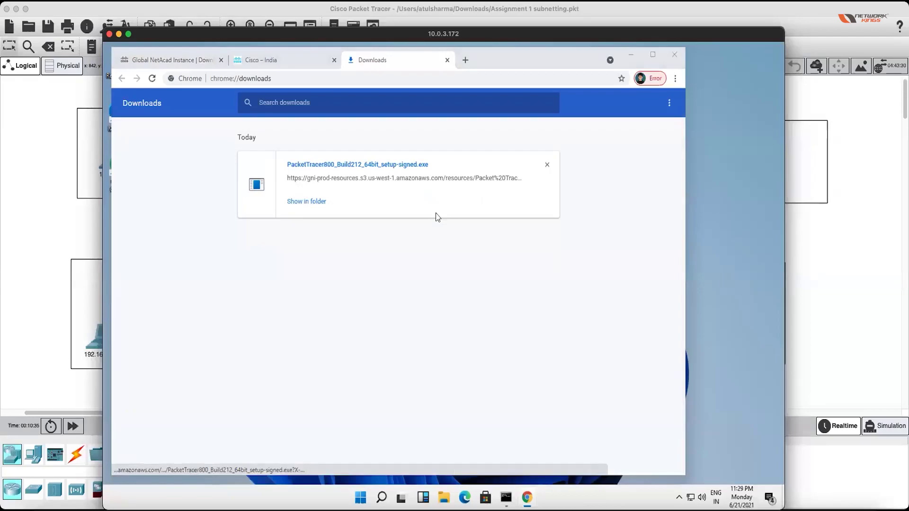
{"action": "left_click", "coordinate": [356, 164]}
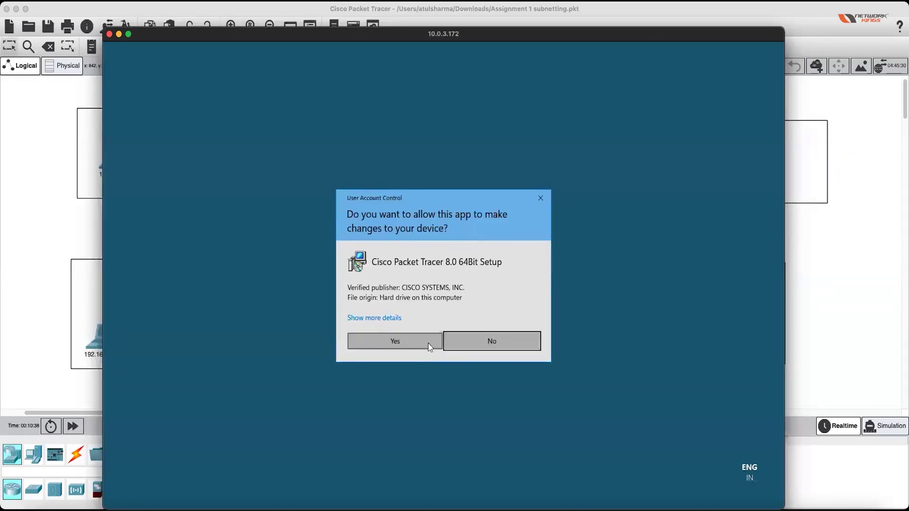
{"action": "left_click", "coordinate": [428, 343]}
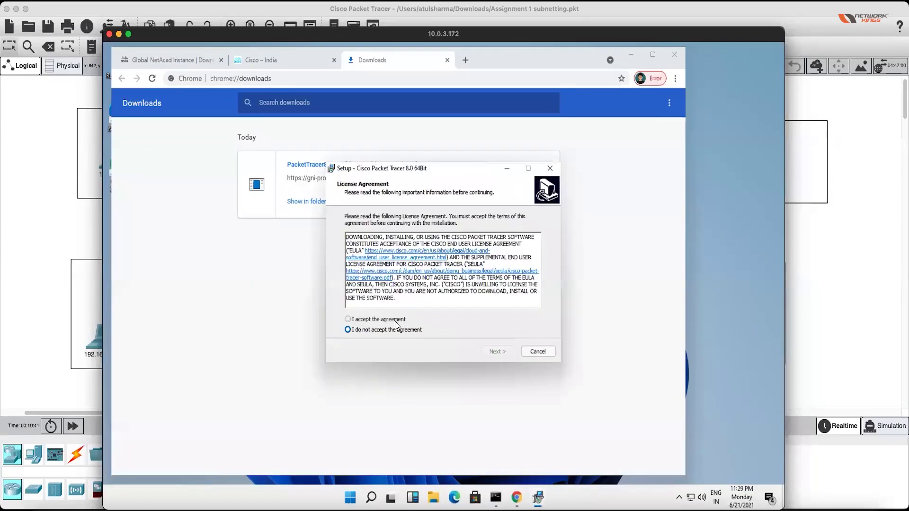
Accept the license agreement and install Cisco Packet Tracer 8.0 64Bit with the default setup options.
{"action": "left_click", "coordinate": [395, 322]}
{"action": "left_click", "coordinate": [501, 351]}
{"action": "left_click", "coordinate": [504, 350]}
{"action": "left_click", "coordinate": [504, 350]}
{"action": "left_click", "coordinate": [505, 350]}
{"action": "left_click", "coordinate": [505, 350]}
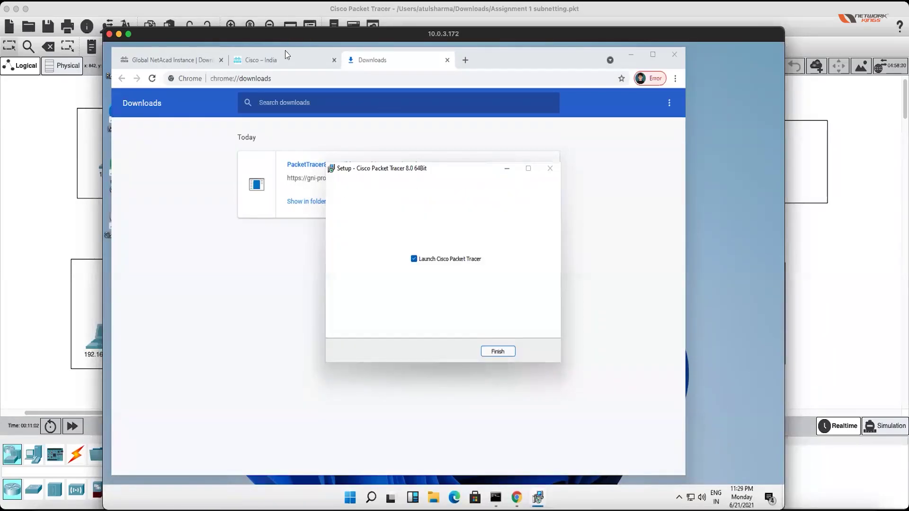
Launch Packet Tracer from the completed setup, declining multi-user at startup and allowing its firewall access on public networks.
{"action": "left_click", "coordinate": [497, 352]}
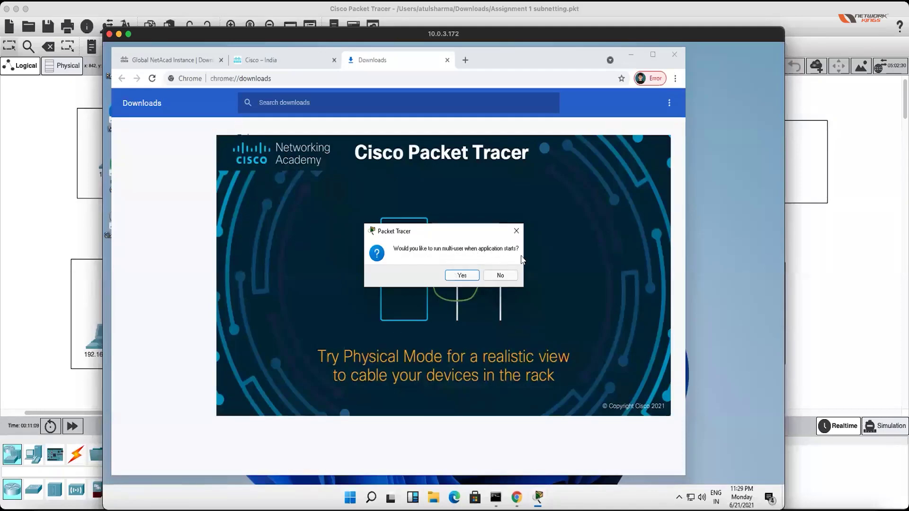
{"action": "left_click", "coordinate": [488, 278]}
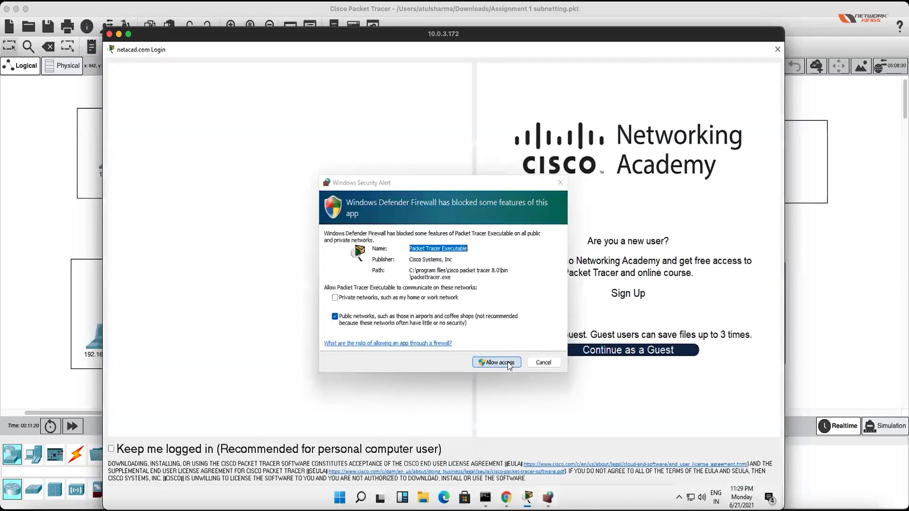
{"action": "left_click", "coordinate": [498, 362]}
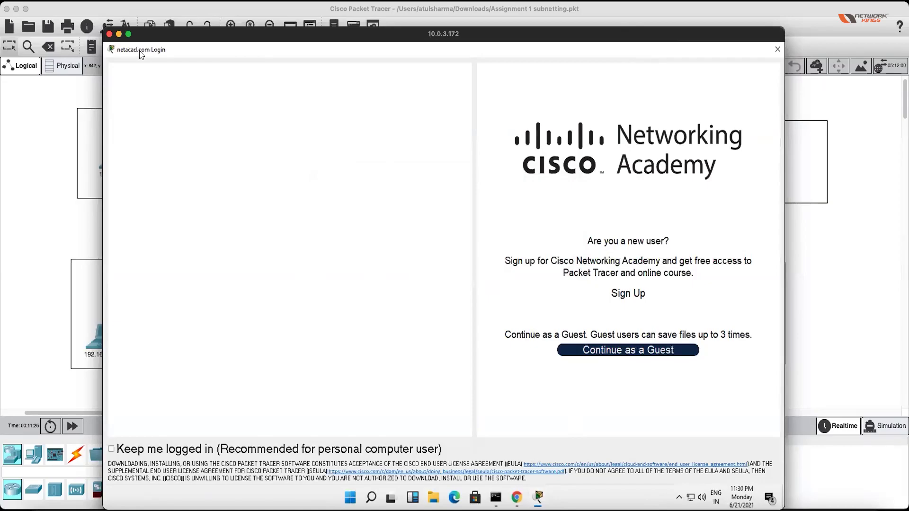
{"action": "left_click", "coordinate": [128, 34]}
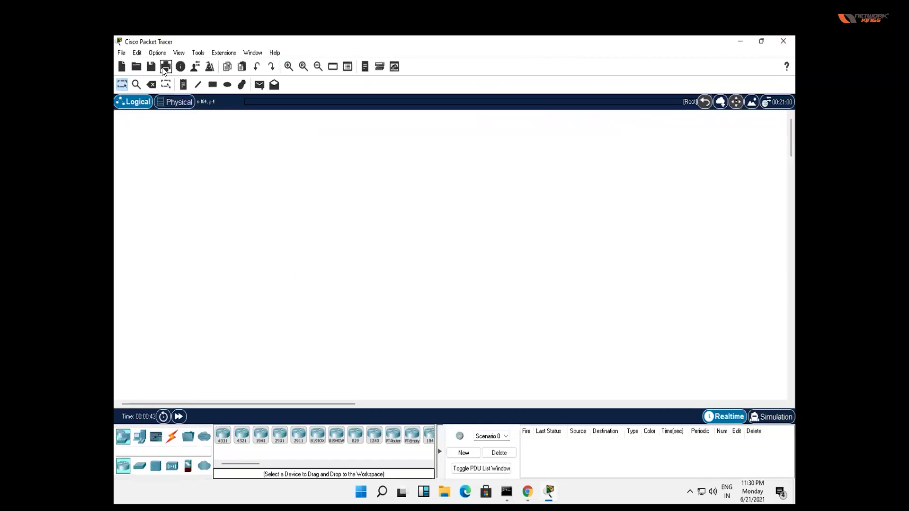
Set the application font size to 12 pt in the preferences and apply it.
{"action": "left_click", "coordinate": [158, 53]}
{"action": "left_click", "coordinate": [164, 70]}
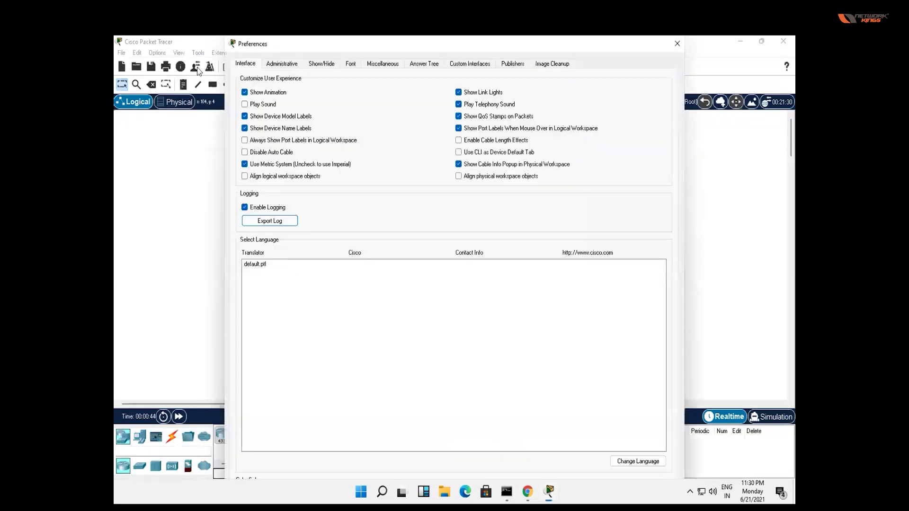
{"action": "left_click", "coordinate": [354, 66]}
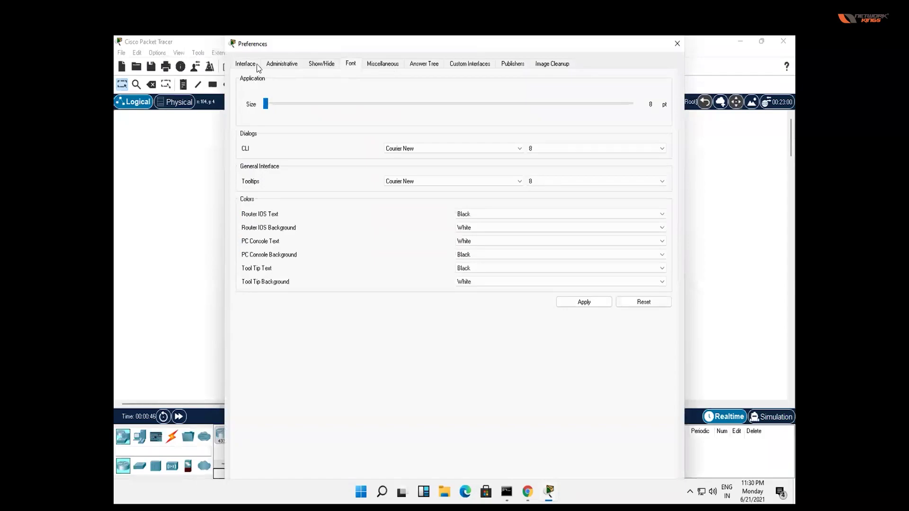
{"action": "left_click", "coordinate": [355, 105]}
{"action": "left_click", "coordinate": [384, 99]}
{"action": "left_click", "coordinate": [581, 305]}
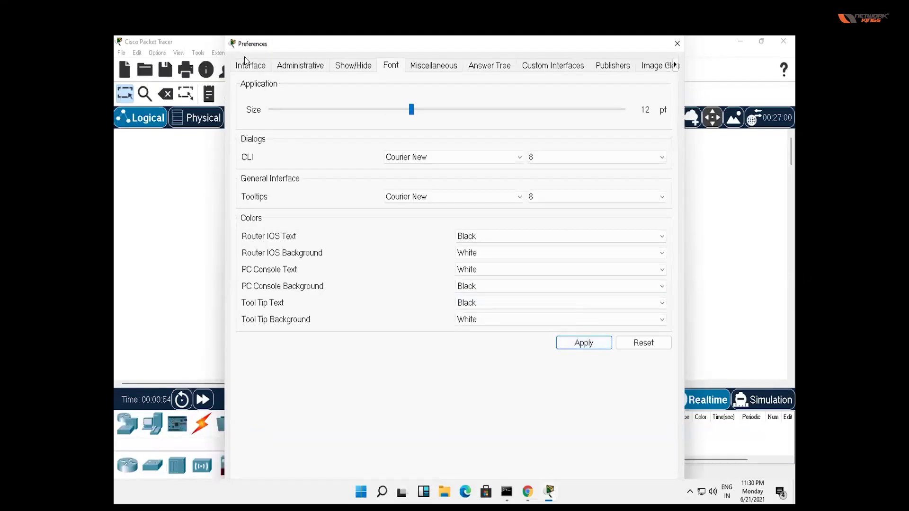
{"action": "left_click", "coordinate": [676, 44]}
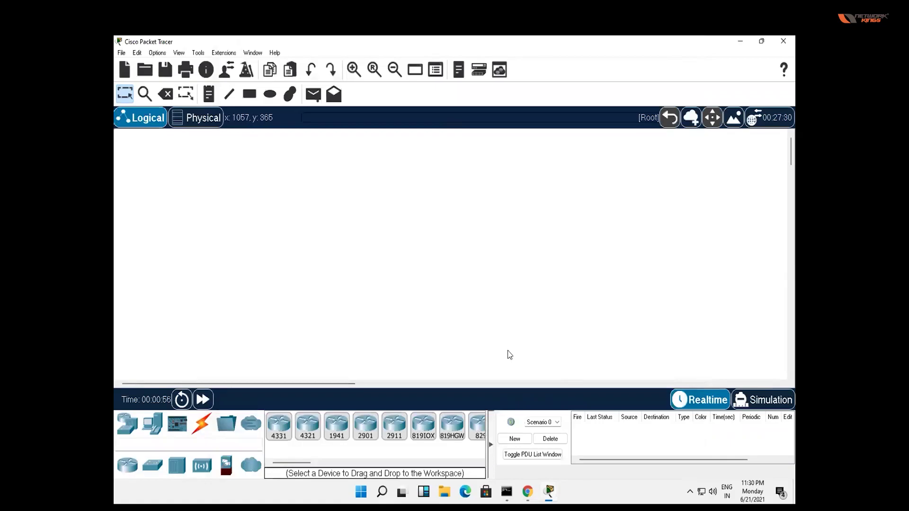
Place a 4331 router in the logical workspace and view its physical device window.
{"action": "left_click", "coordinate": [280, 425]}
{"action": "left_click", "coordinate": [371, 240]}
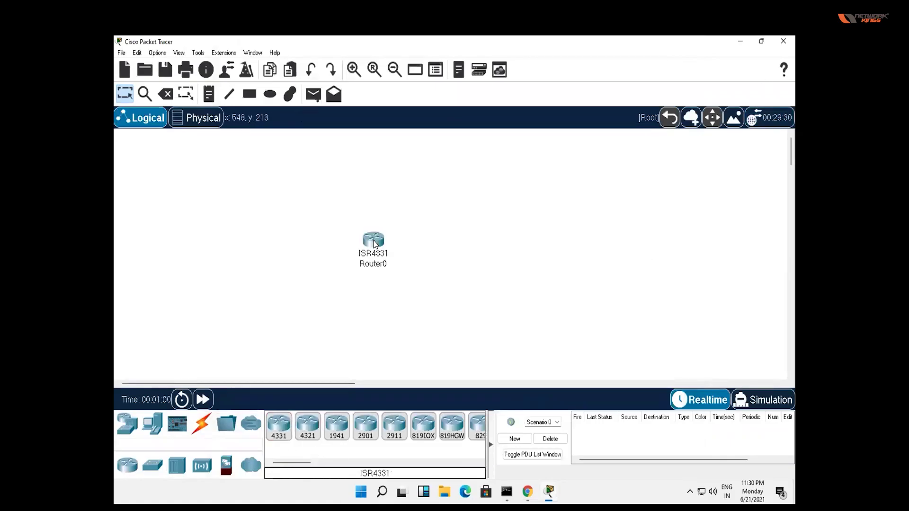
{"action": "left_click", "coordinate": [377, 243]}
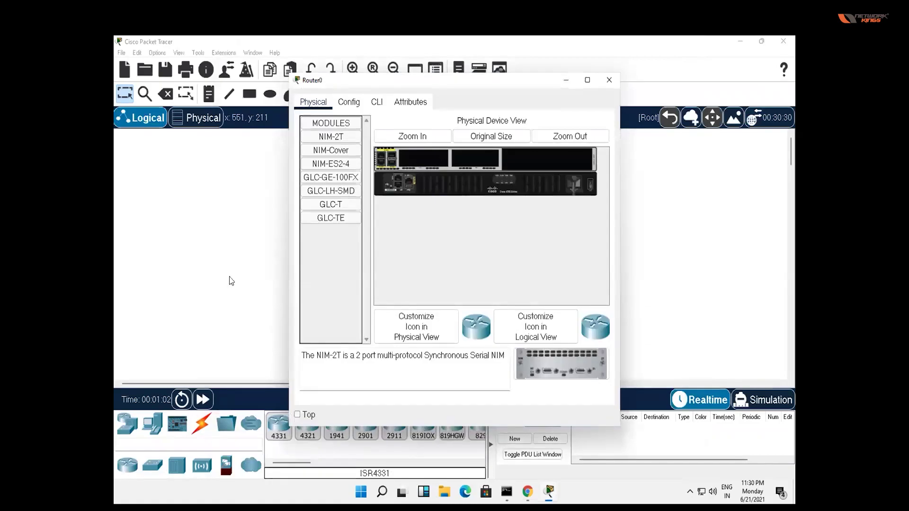
{"action": "left_click", "coordinate": [274, 256]}
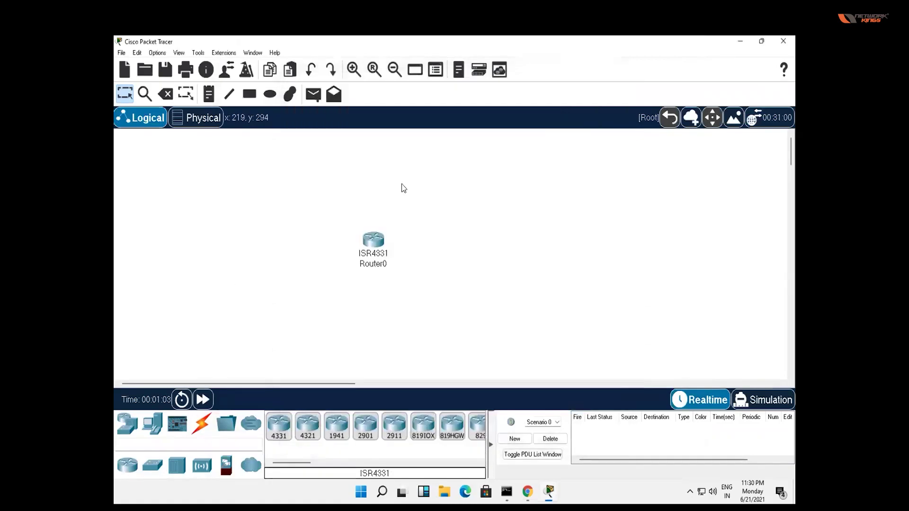
Restart Packet Tracer without saving the current workspace, and close the relaunched program.
{"action": "left_click", "coordinate": [781, 45]}
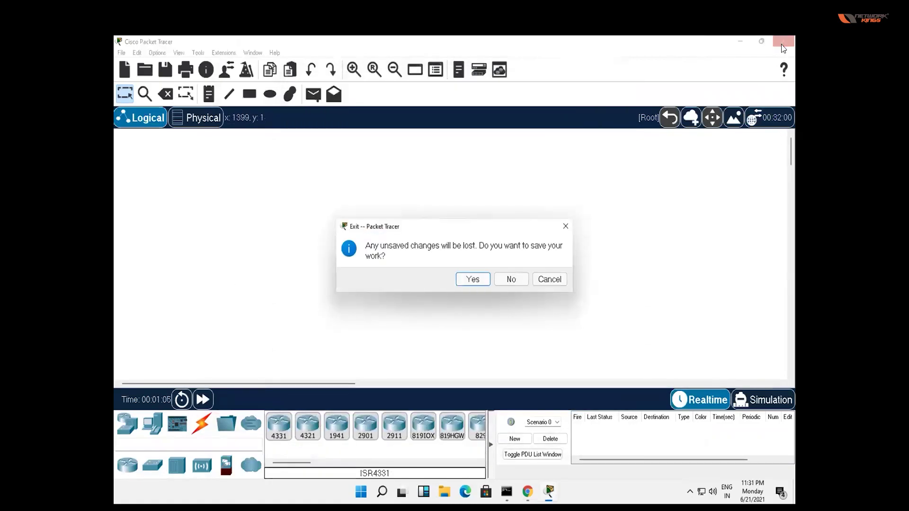
{"action": "left_click", "coordinate": [506, 279]}
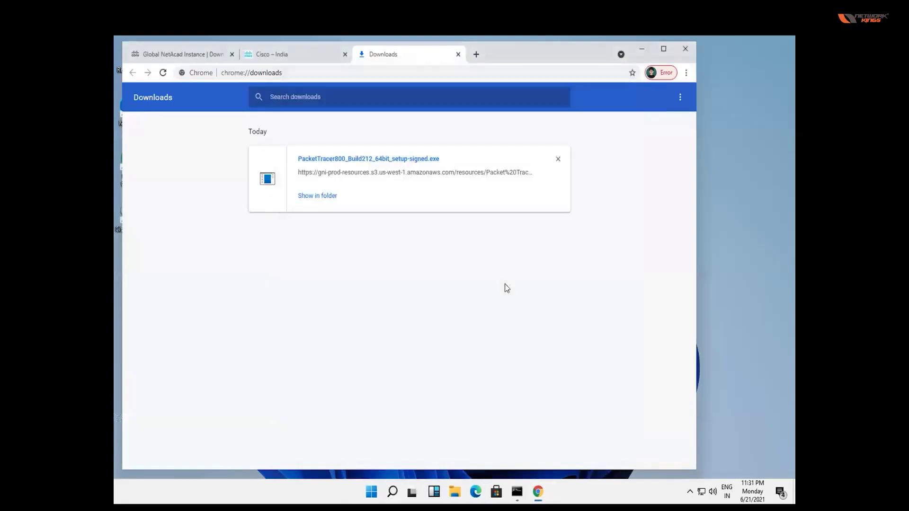
{"action": "left_click", "coordinate": [365, 502]}
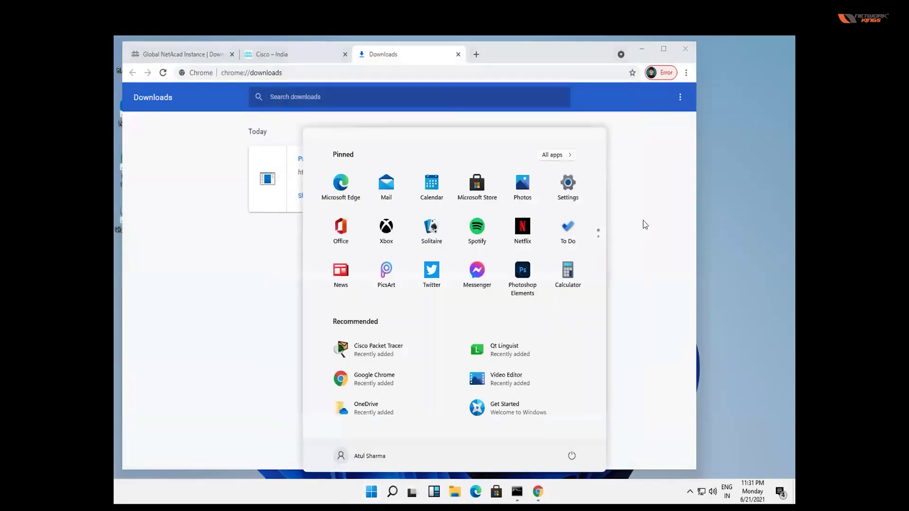
{"action": "left_click", "coordinate": [600, 236]}
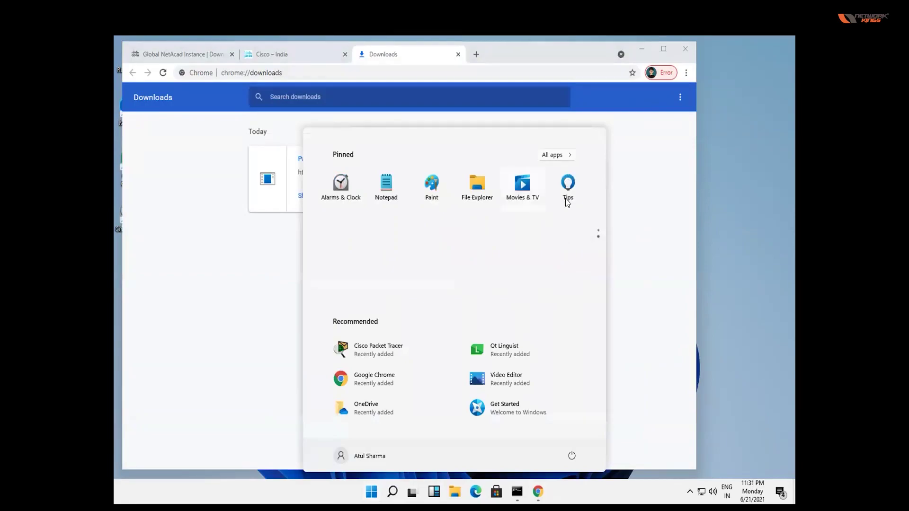
{"action": "left_click", "coordinate": [372, 356]}
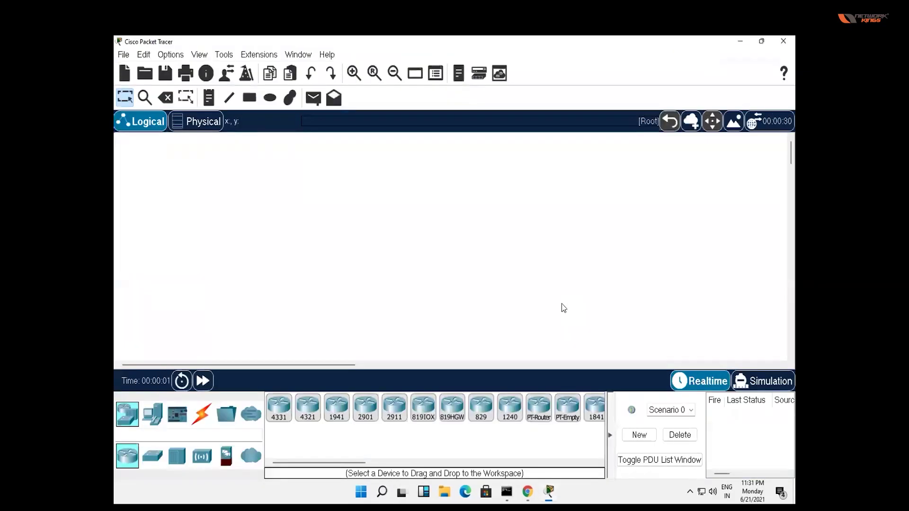
{"action": "left_click", "coordinate": [784, 47]}
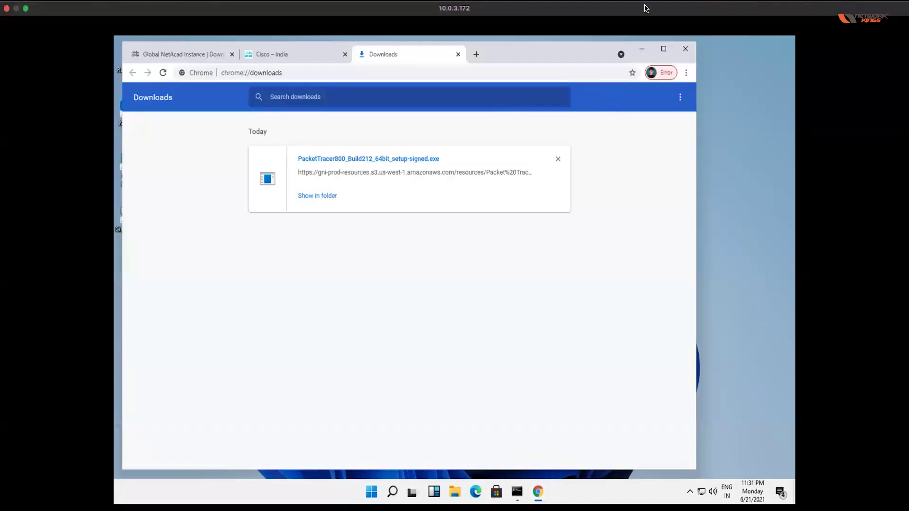